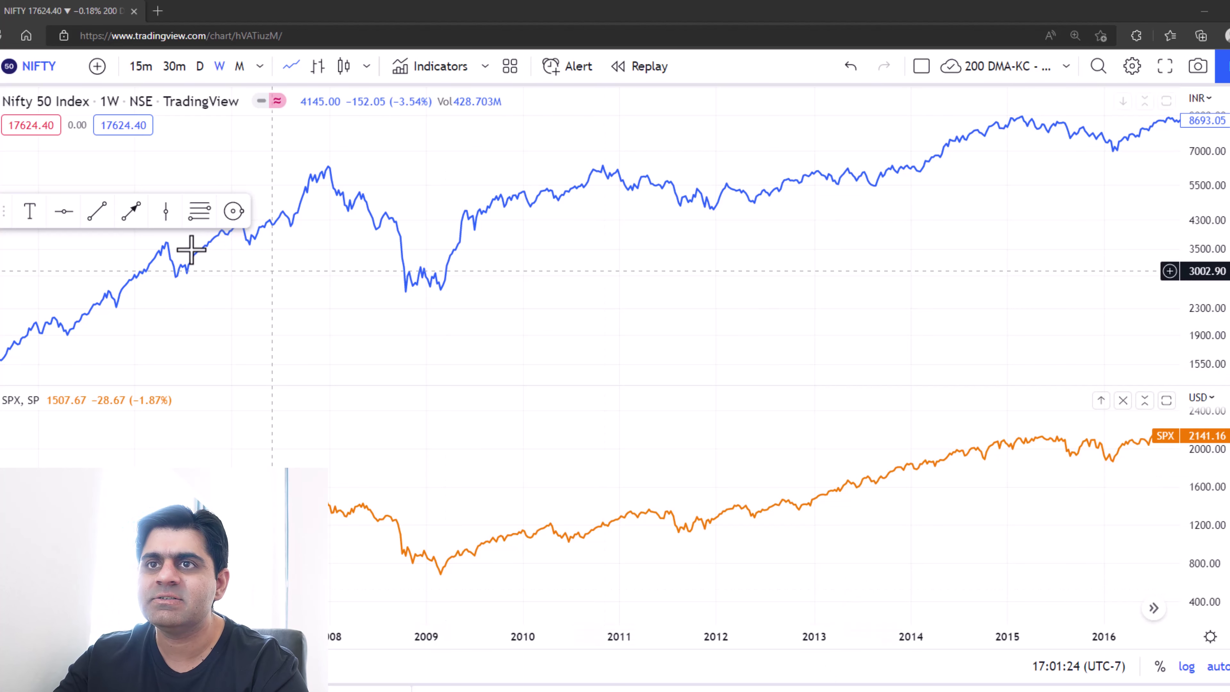
- Draw a horizontal line on the Nifty chart along the 2008–2009 lows, at about 2605
{"action": "left_click_drag", "start_coordinate": [5, 210], "coordinate": [6, 159]}
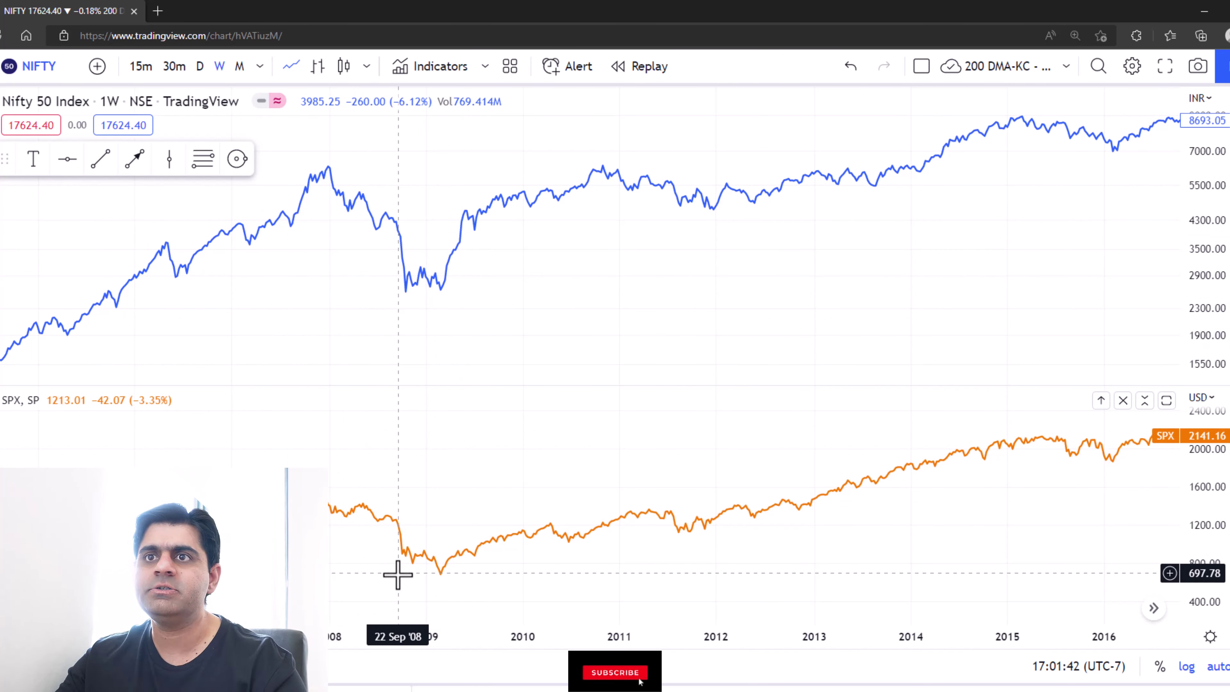
{"action": "left_click", "coordinate": [68, 160]}
{"action": "left_click", "coordinate": [503, 291]}
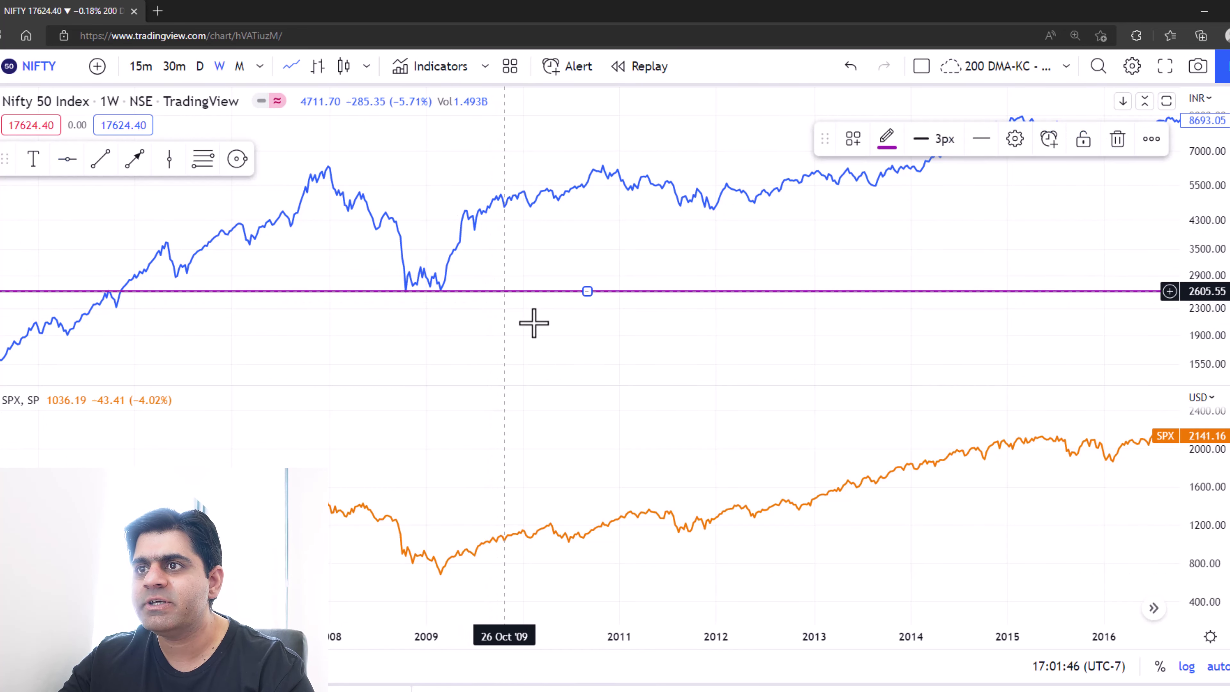
{"action": "left_click", "coordinate": [537, 330]}
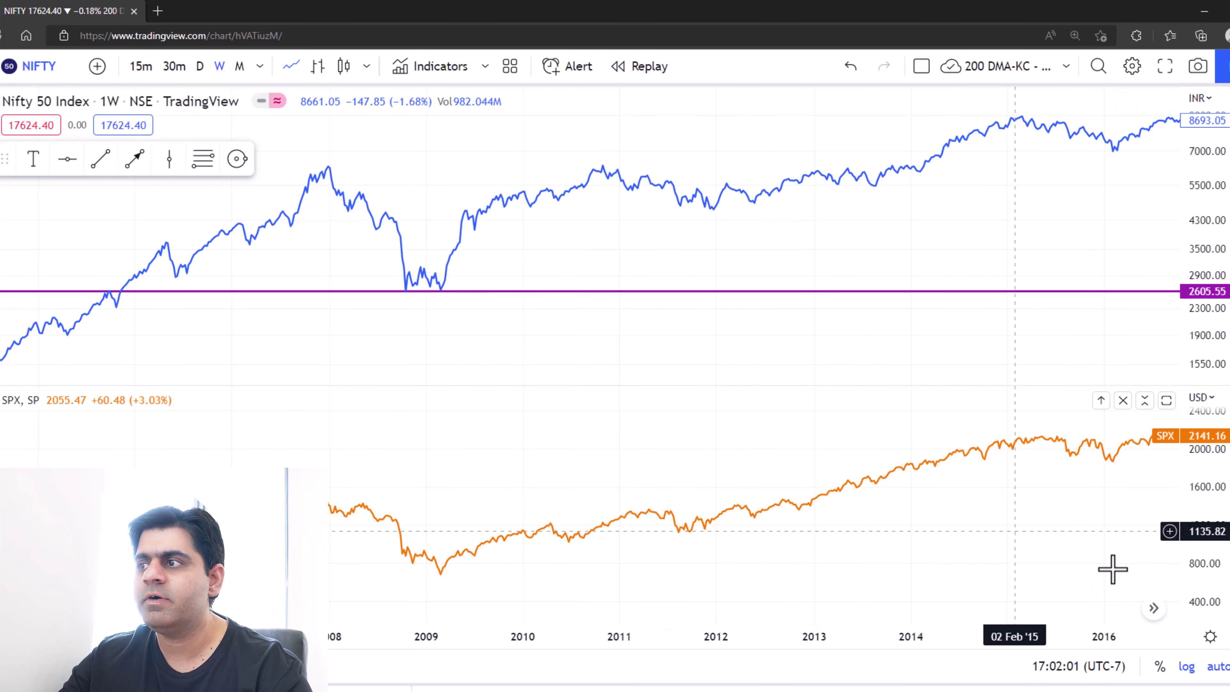
- Draw a short arrow on the SPX chart pointing down to the March 2009 low
{"action": "left_click_drag", "start_coordinate": [1193, 555], "coordinate": [1202, 487]}
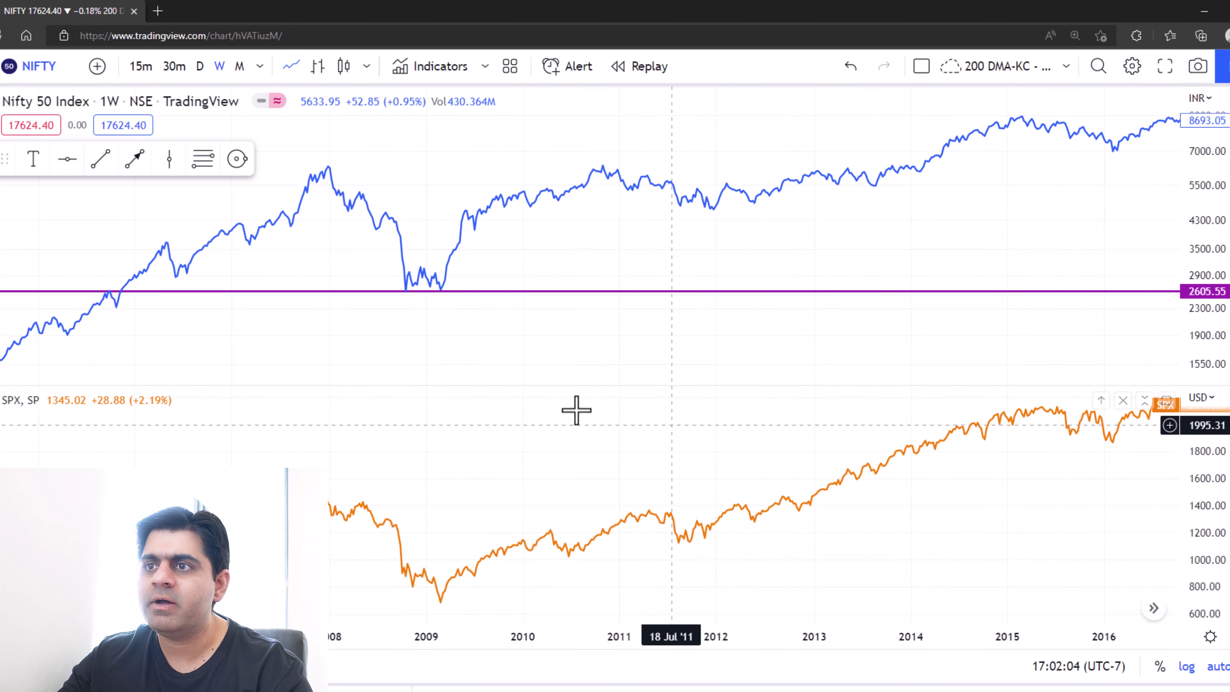
{"action": "left_click_drag", "start_coordinate": [536, 386], "coordinate": [537, 372]}
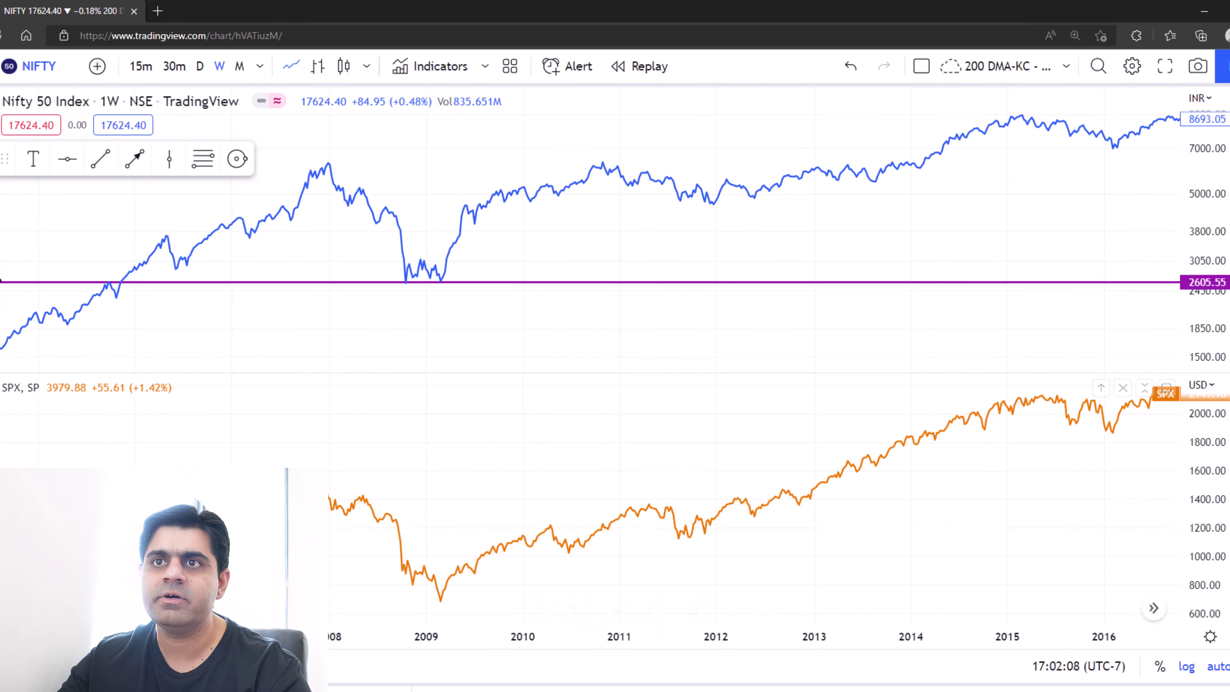
{"action": "left_click", "coordinate": [134, 159]}
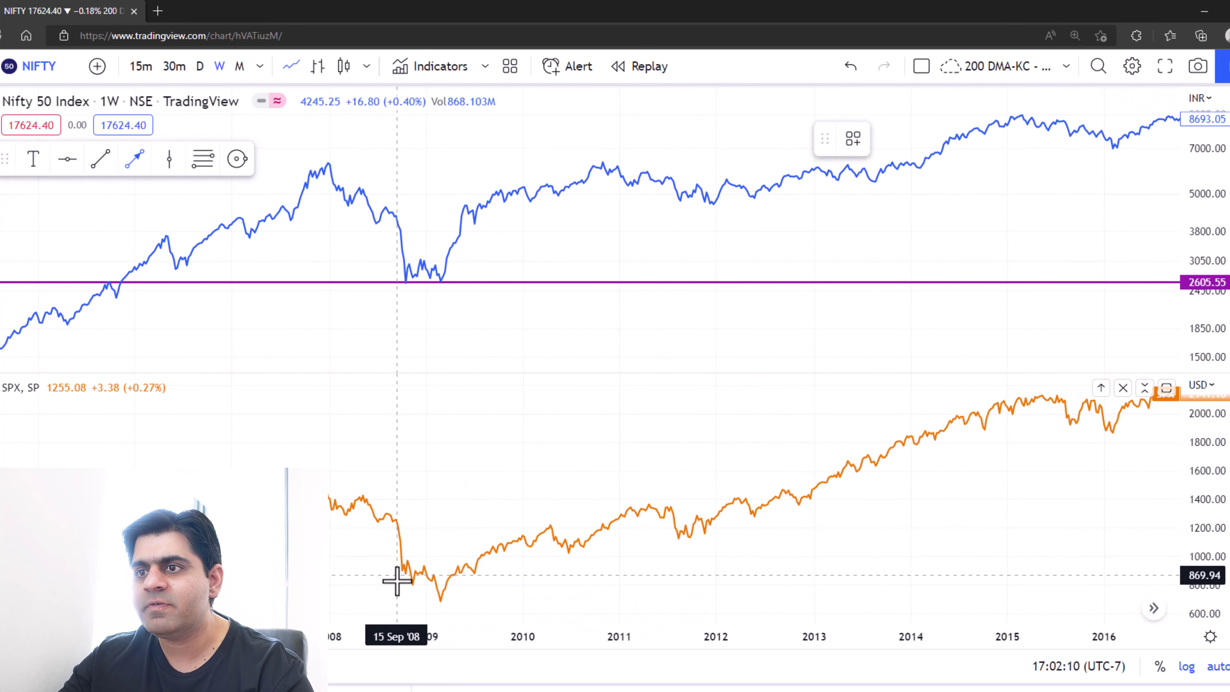
{"action": "left_click", "coordinate": [436, 606]}
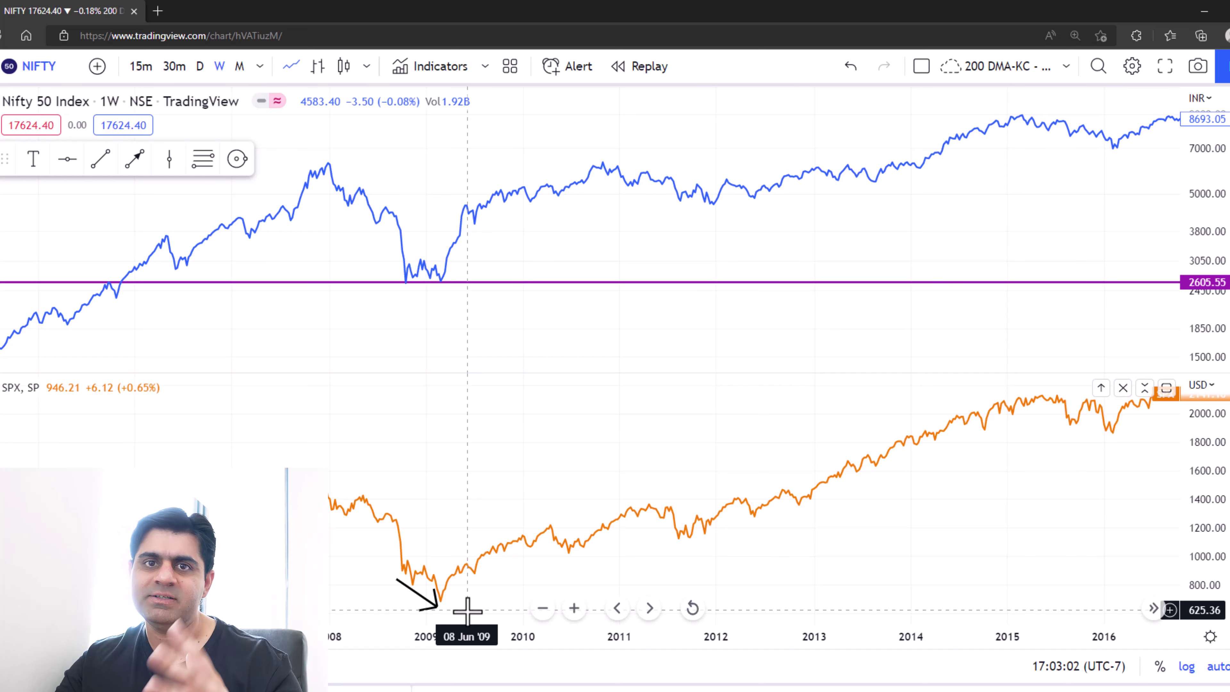
- Mark 02 Mar '09 with a vertical line running through both the Nifty and SPX charts
{"action": "left_click", "coordinate": [101, 159]}
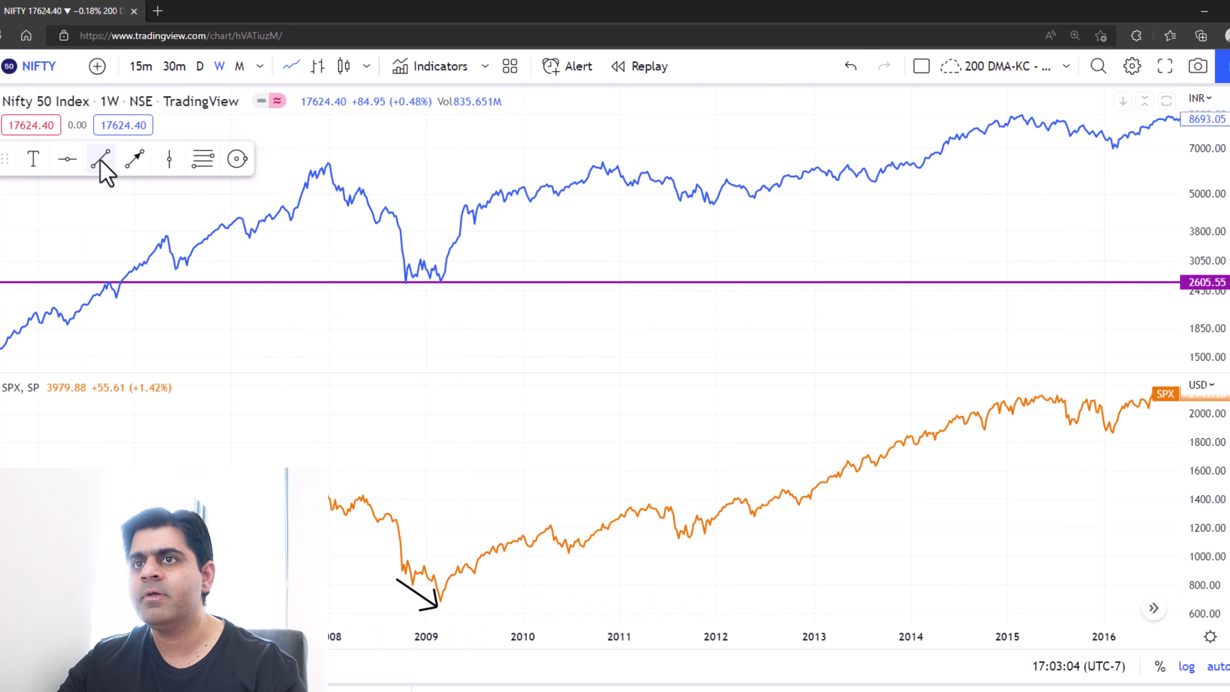
{"action": "left_click", "coordinate": [439, 304]}
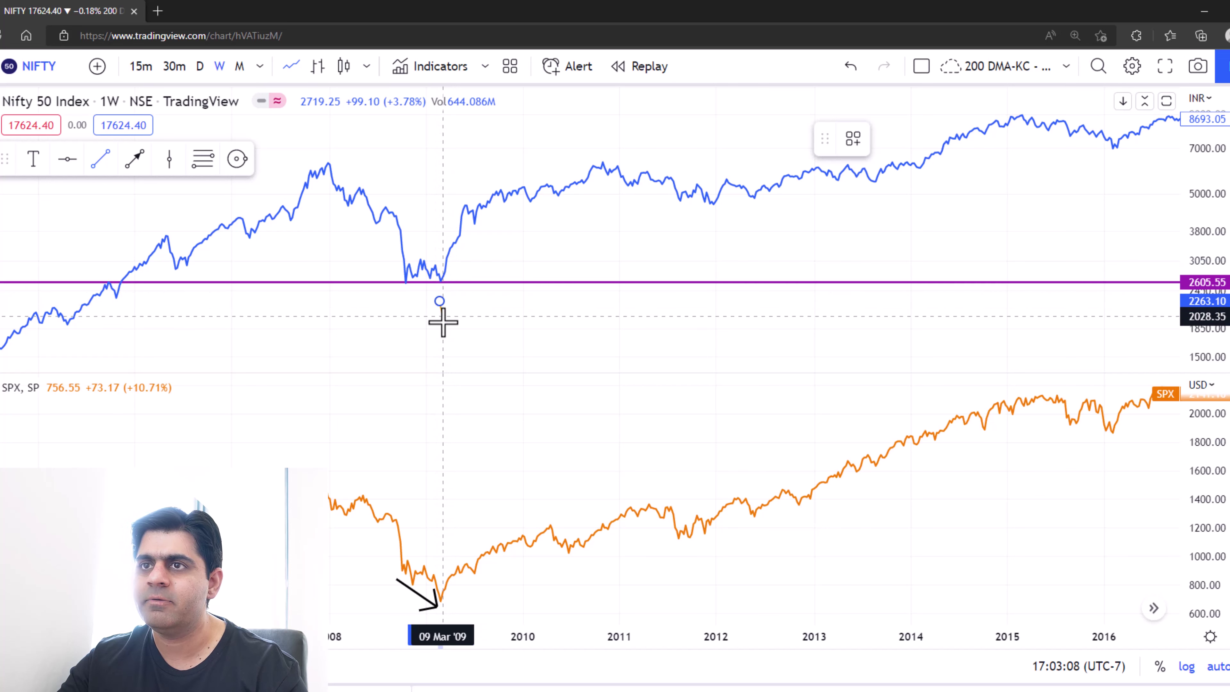
{"action": "left_click", "coordinate": [441, 317]}
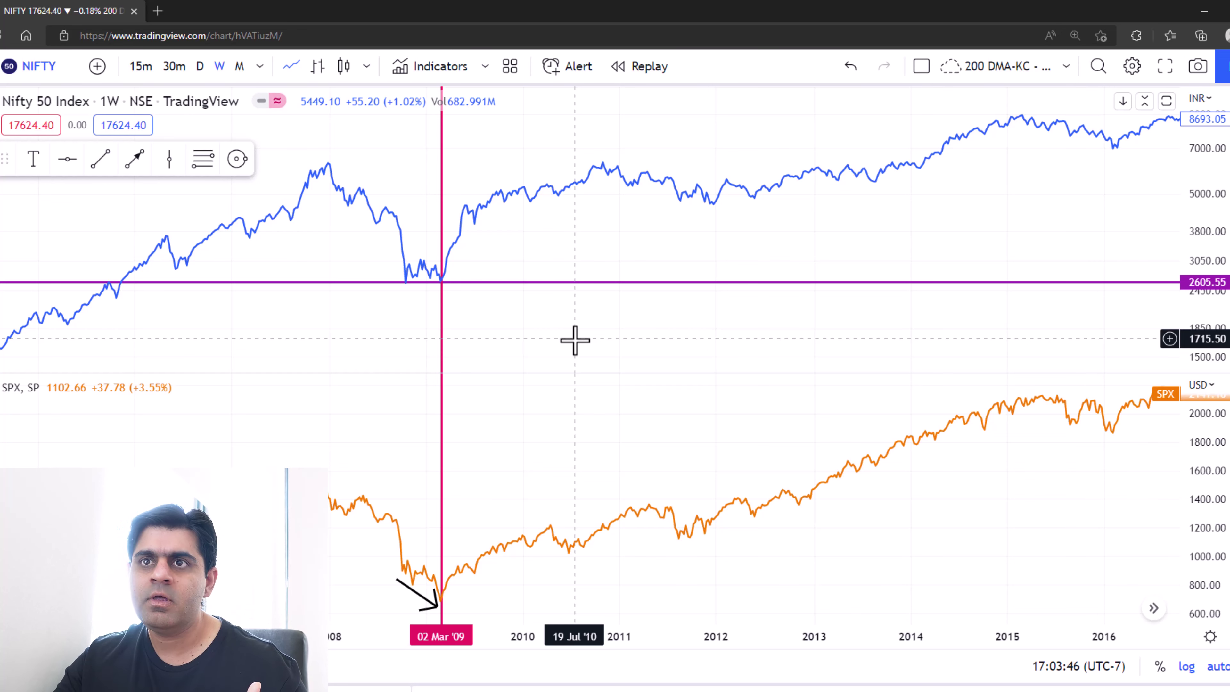
- Draw an upward arrow on the Nifty chart beside the mid-2009 recovery, just above the horizontal line
{"action": "left_click", "coordinate": [130, 162]}
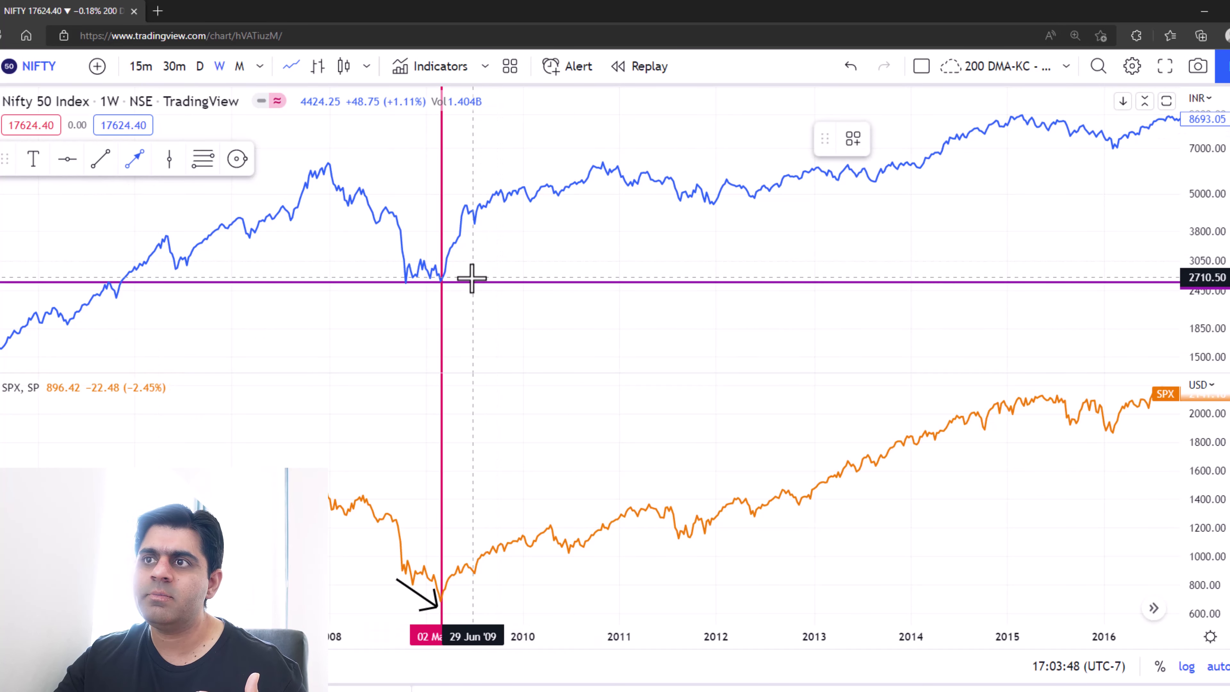
{"action": "left_click", "coordinate": [473, 277]}
{"action": "left_click", "coordinate": [489, 234]}
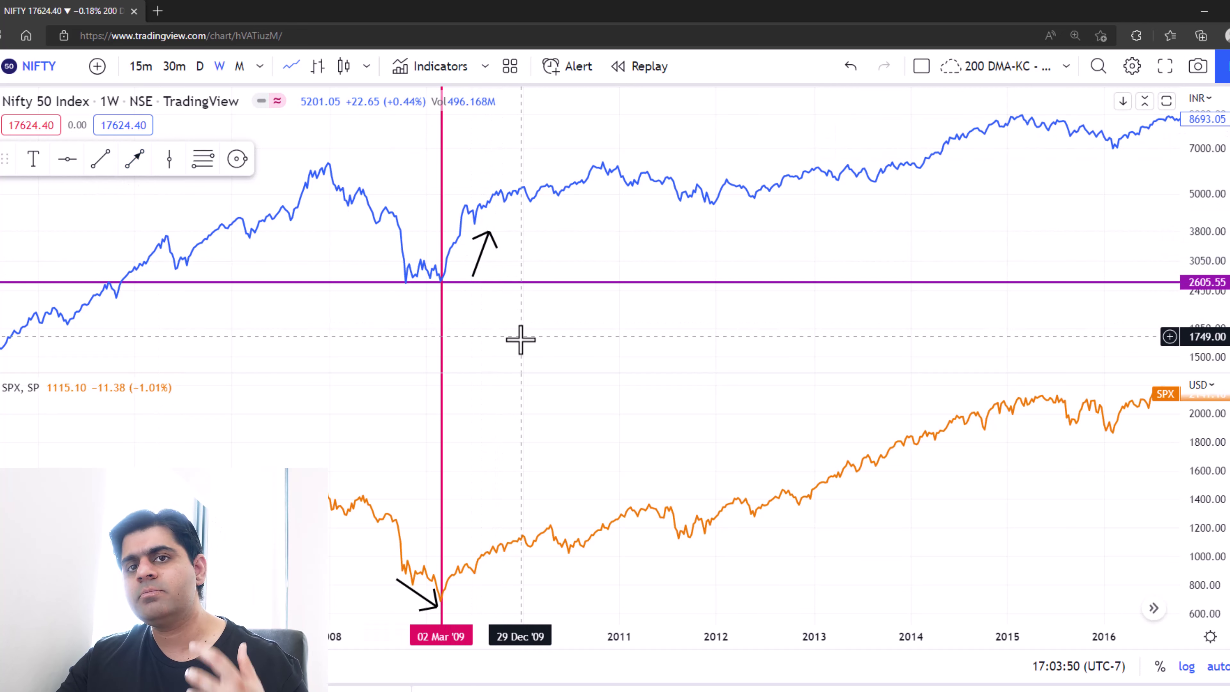
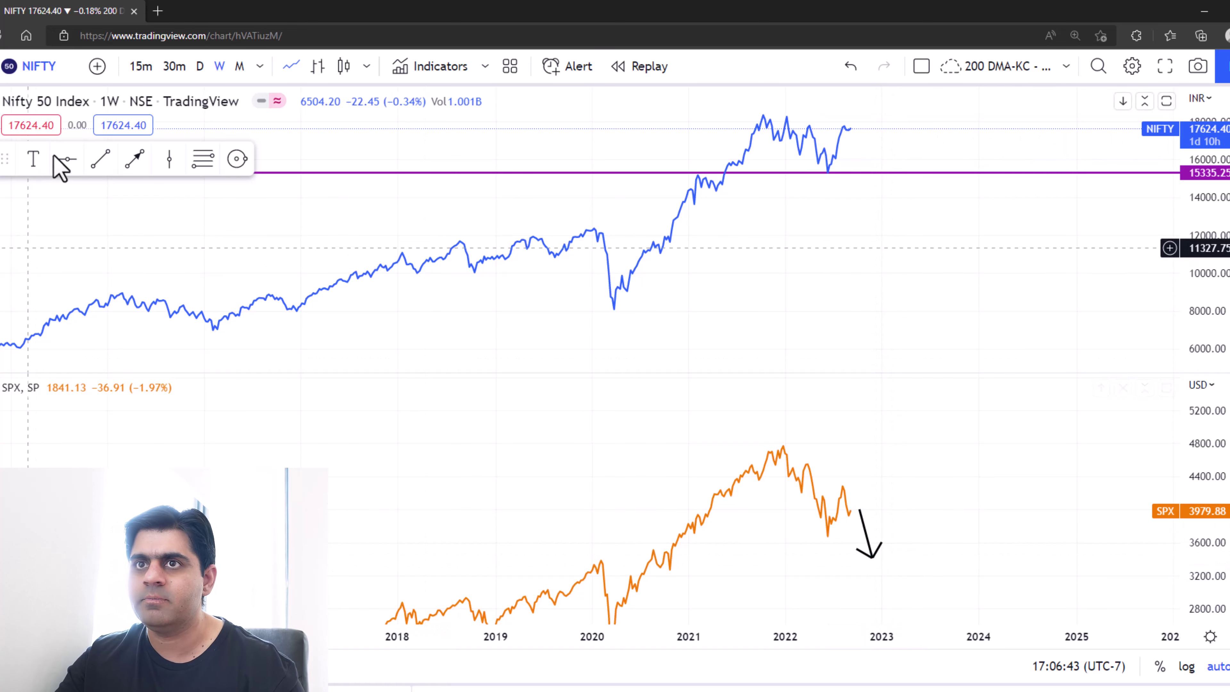
- Draw two horizontal lines on the SPX chart, along the mid-2022 low at about 3674 and near the early-2020 high at about 3400
{"action": "left_click", "coordinate": [67, 159]}
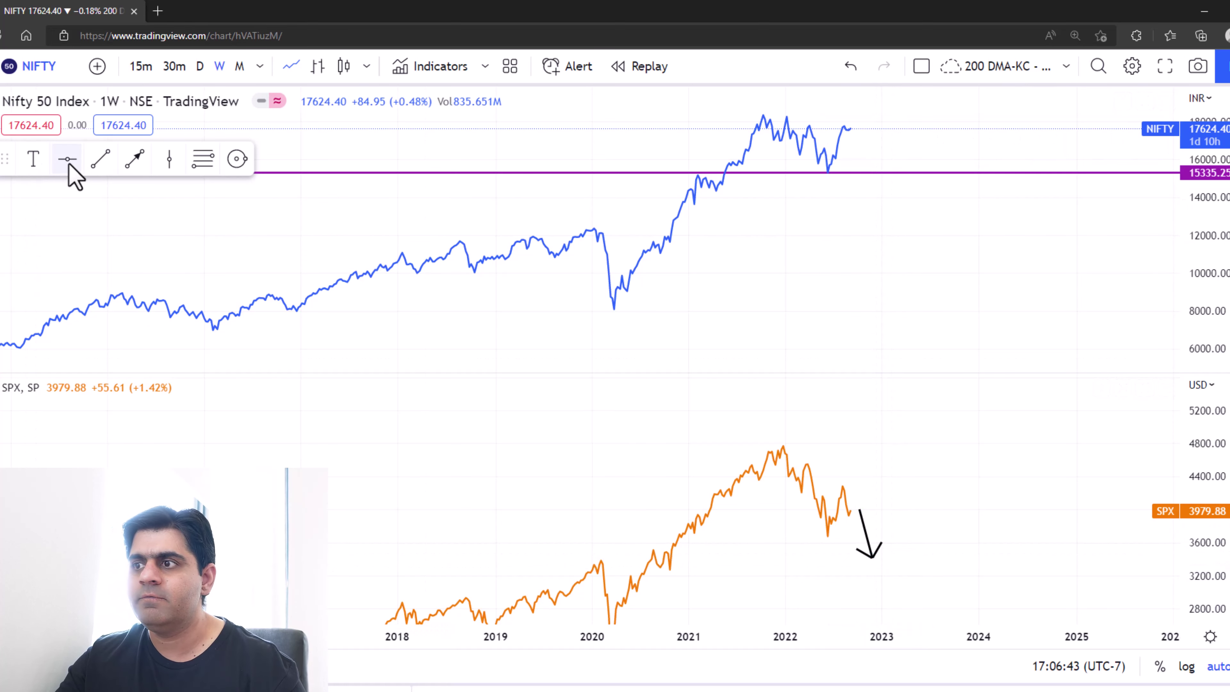
{"action": "left_click", "coordinate": [909, 537]}
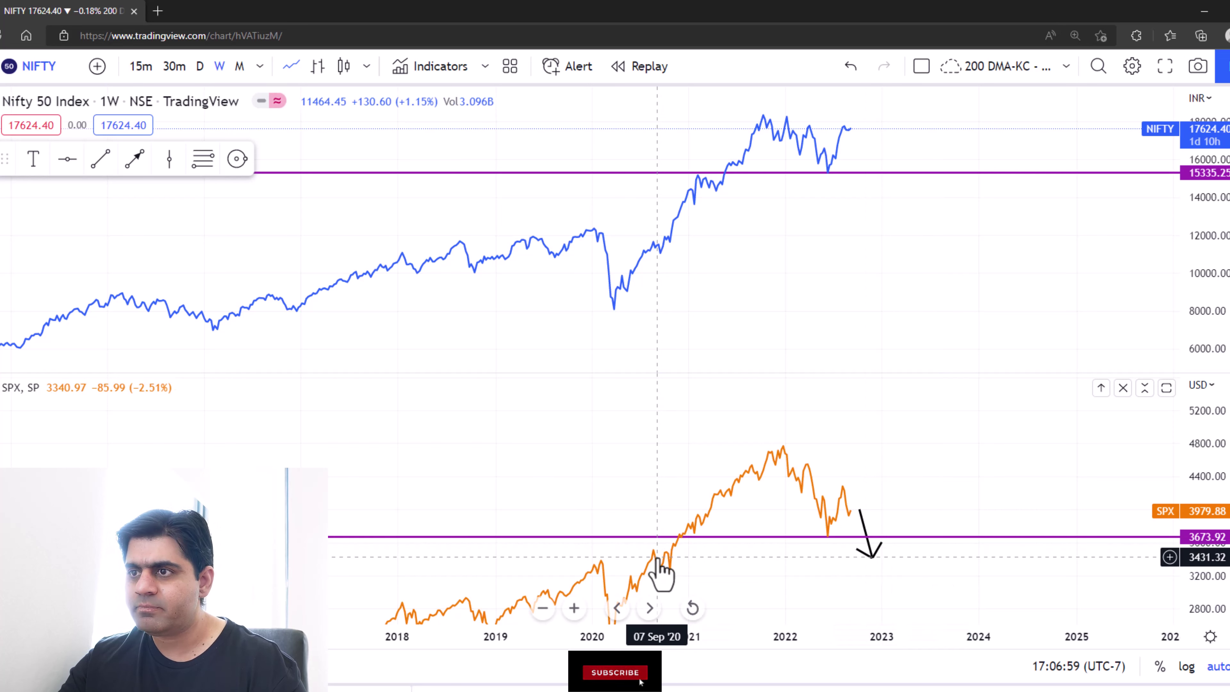
{"action": "left_click", "coordinate": [61, 170]}
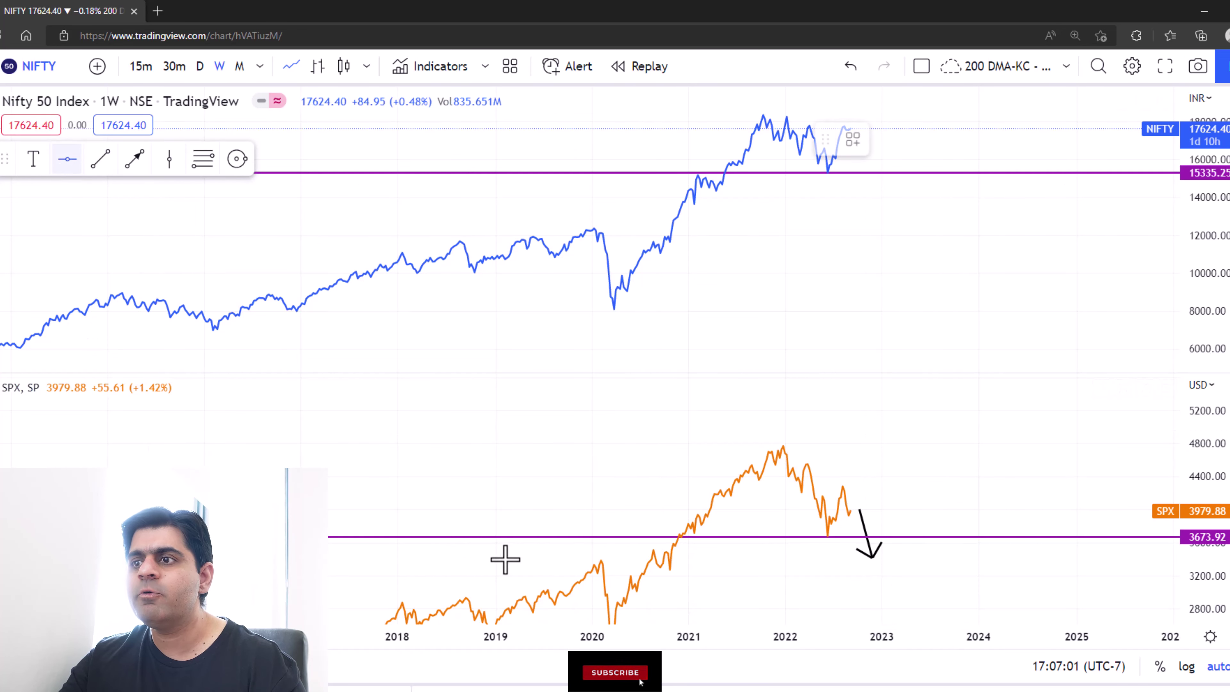
{"action": "left_click", "coordinate": [613, 559]}
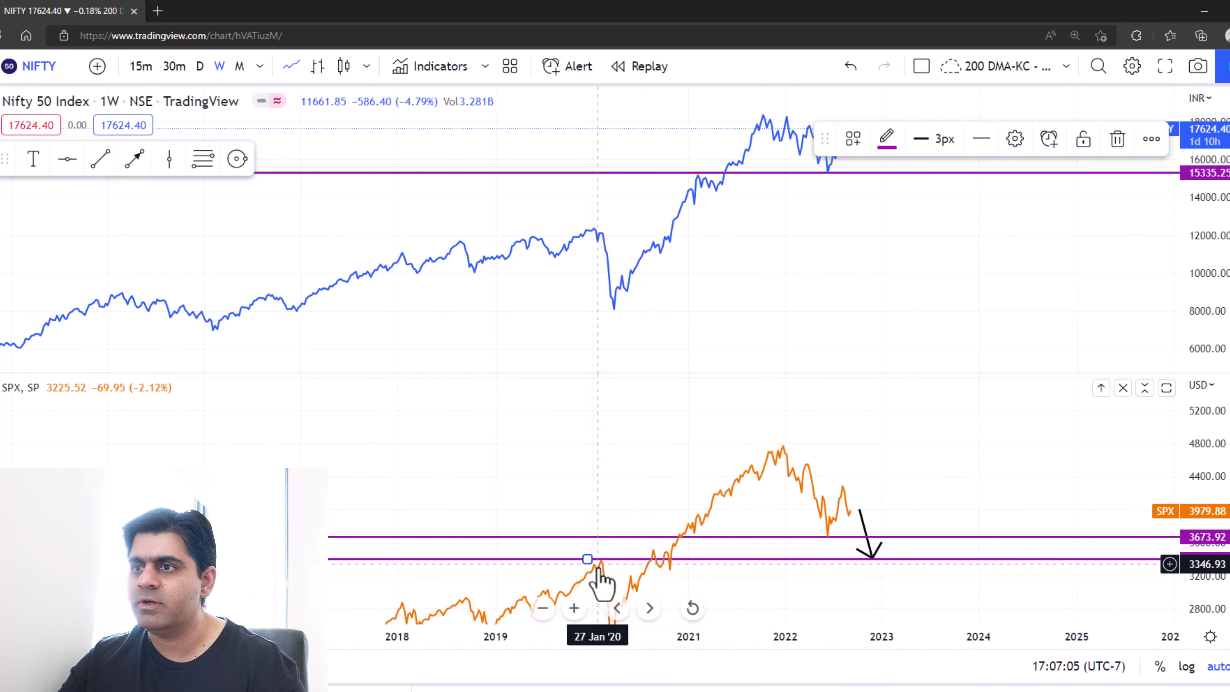
{"action": "left_click", "coordinate": [774, 585]}
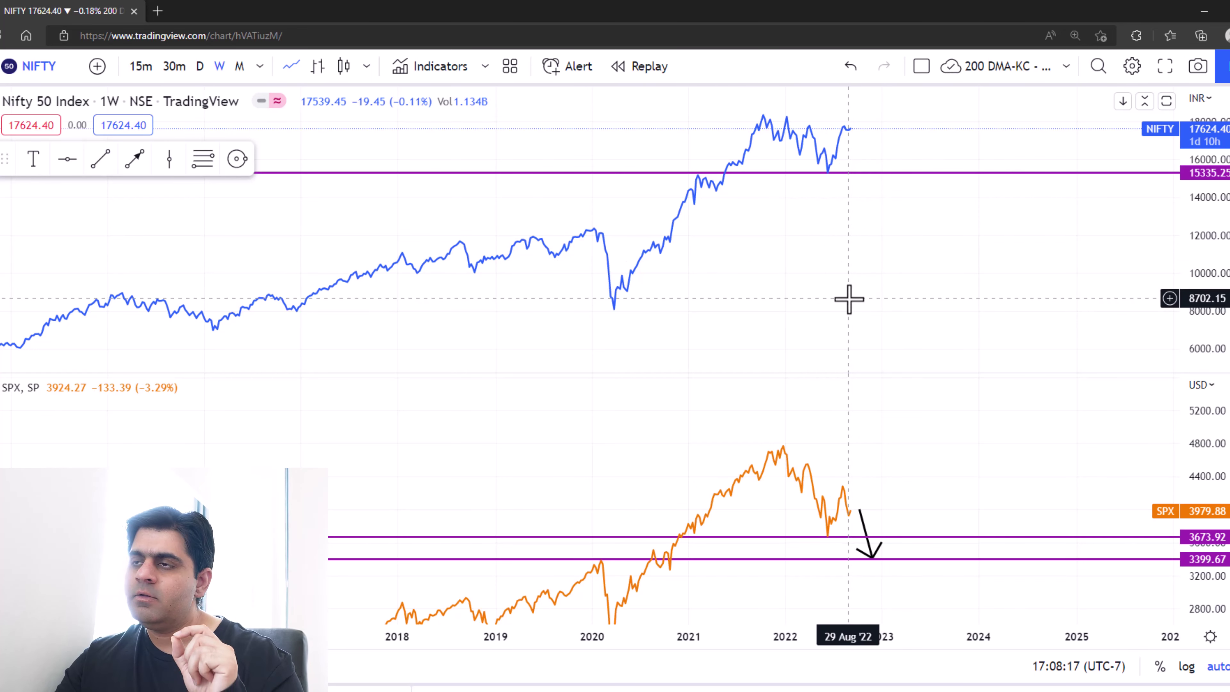
- Switch the main chart's symbol from Nifty to the KOSPI Composite Index
{"action": "type", "text": "KOSPI"}
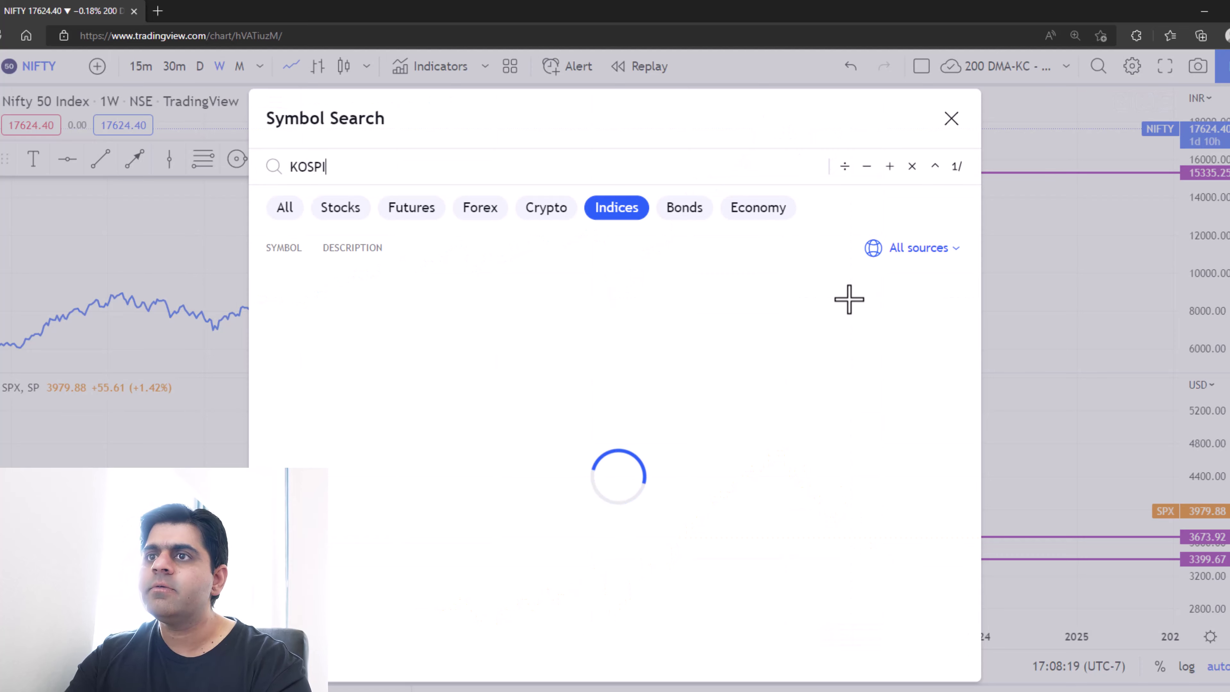
{"action": "left_click", "coordinate": [547, 286]}
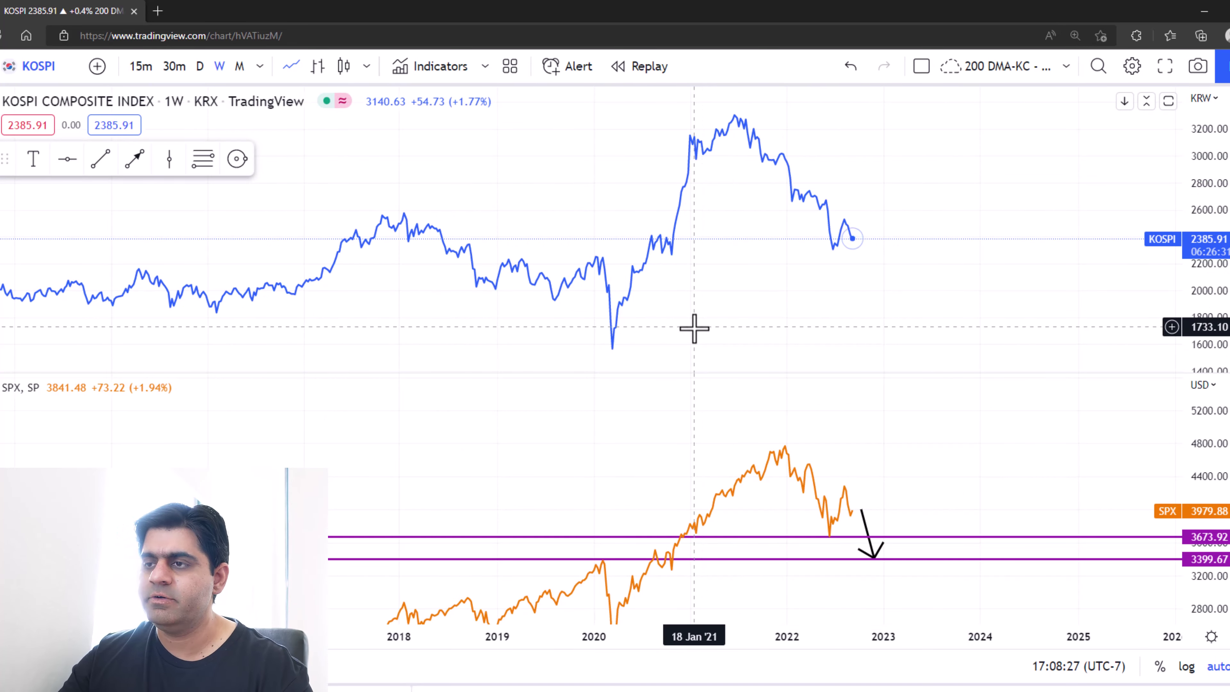
- Draw a horizontal line on the KOSPI chart along the 2008 low, at about 937
{"action": "left_click_drag", "start_coordinate": [694, 328], "coordinate": [1021, 330]}
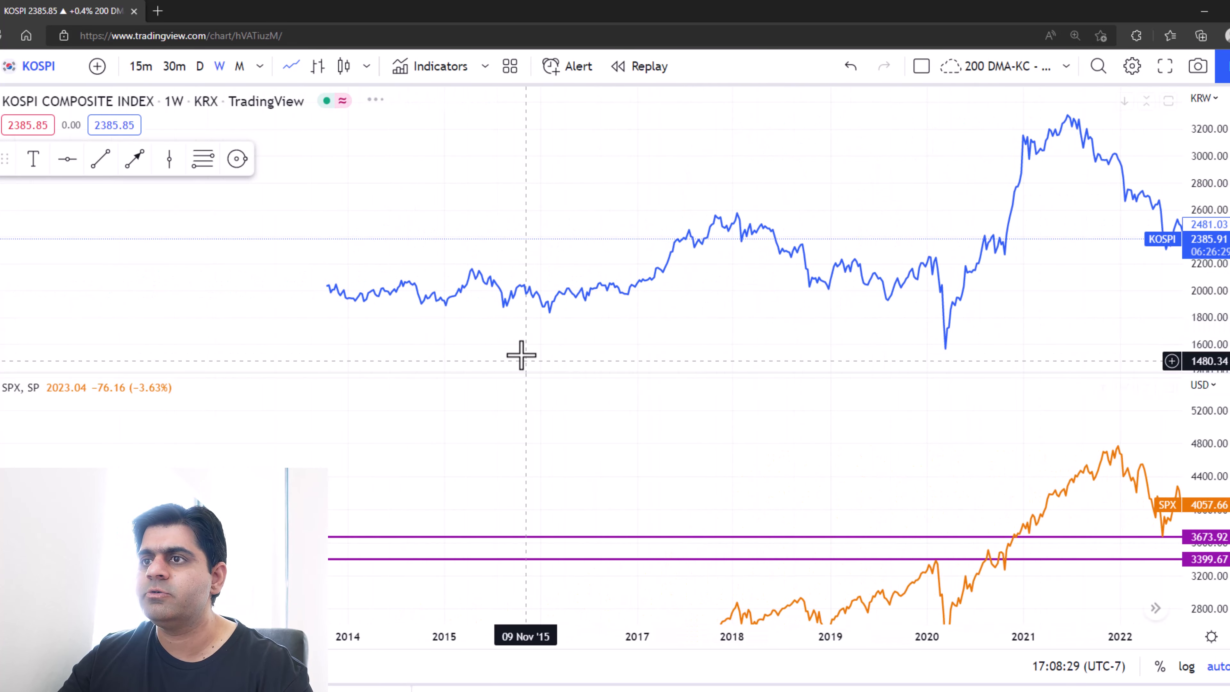
{"action": "left_click_drag", "start_coordinate": [561, 351], "coordinate": [942, 362]}
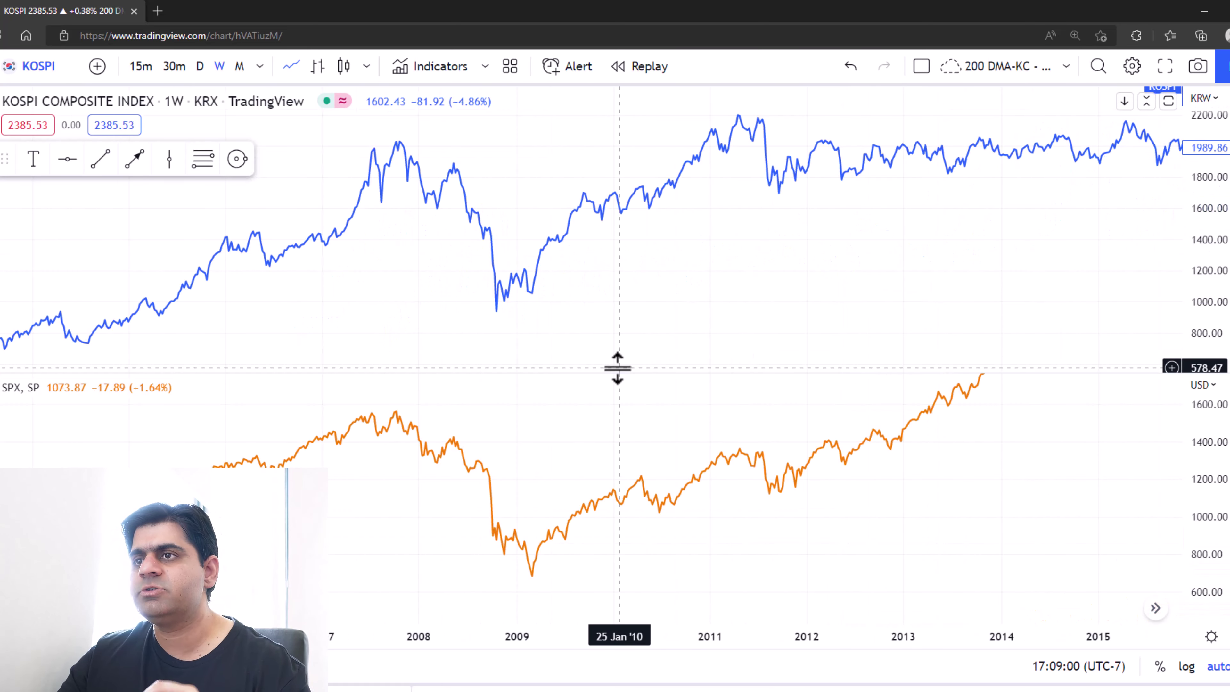
{"action": "left_click", "coordinate": [67, 159]}
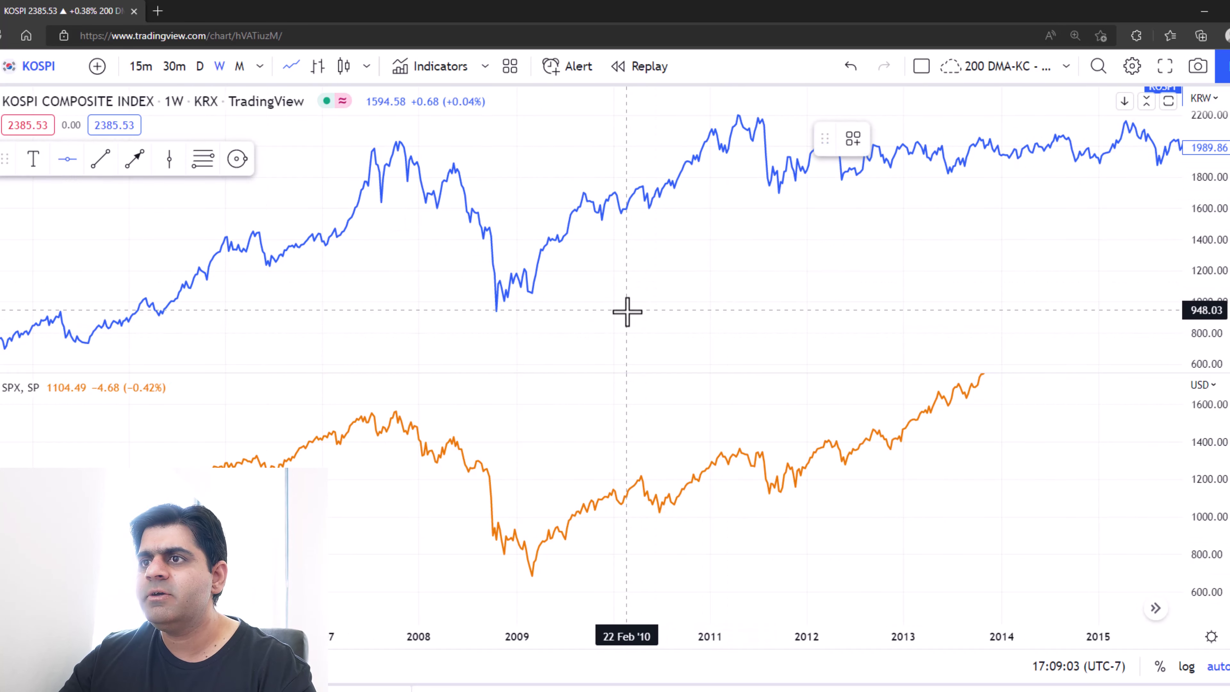
{"action": "left_click", "coordinate": [596, 312]}
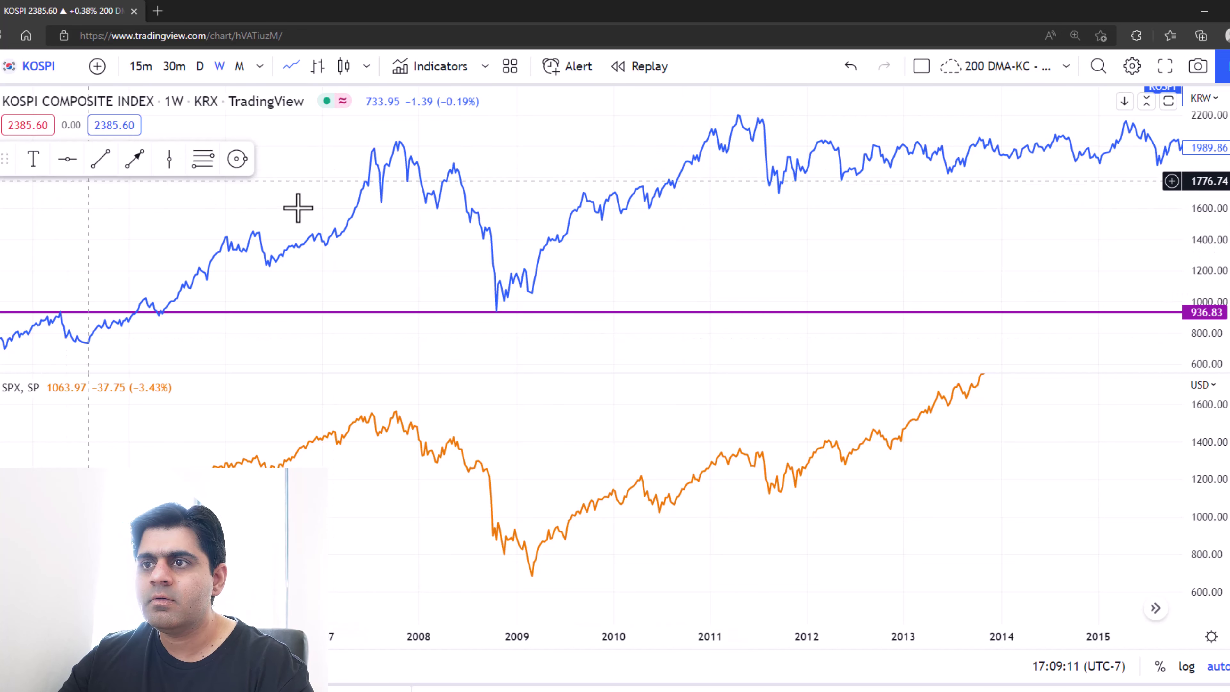
- Draw a downward arrow under the SPX lows from about 830 in October 2008 to about 663 in February 2009
{"action": "left_click", "coordinate": [135, 160]}
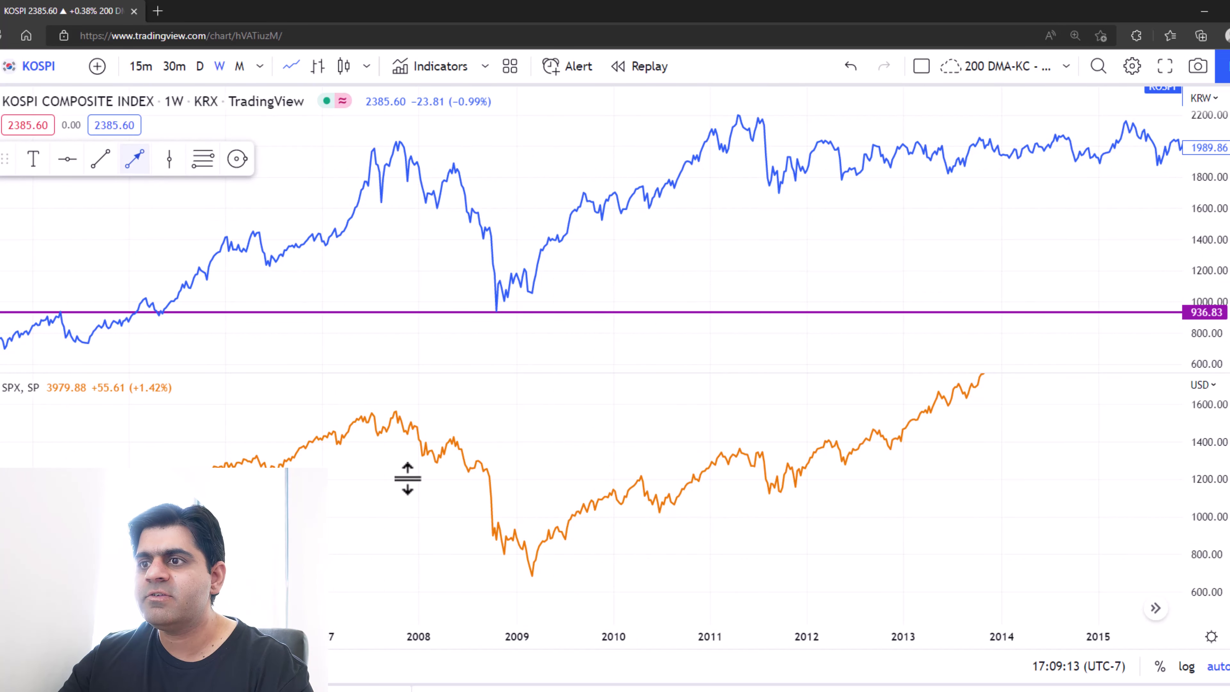
{"action": "left_click", "coordinate": [493, 549]}
{"action": "left_click", "coordinate": [523, 579]}
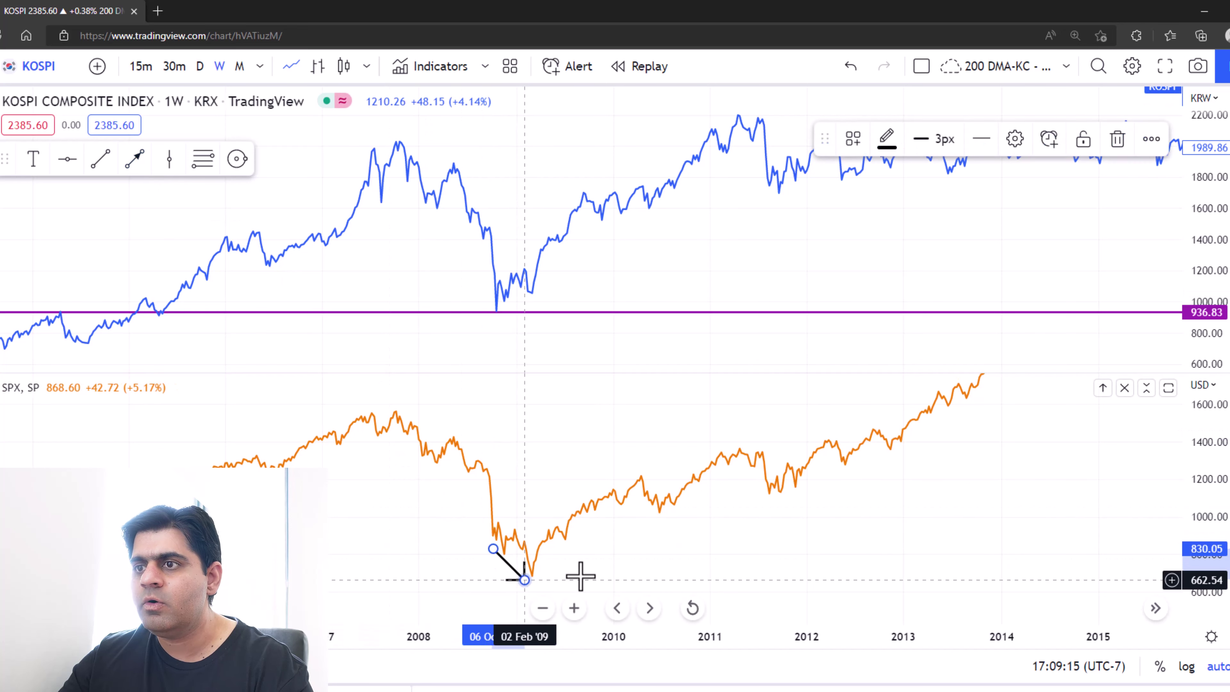
{"action": "left_click", "coordinate": [524, 390]}
- Draw a short upward arrow under the KOSPI lows from about 976 in late 2008 to about 1038 in February 2009
{"action": "left_click", "coordinate": [135, 159]}
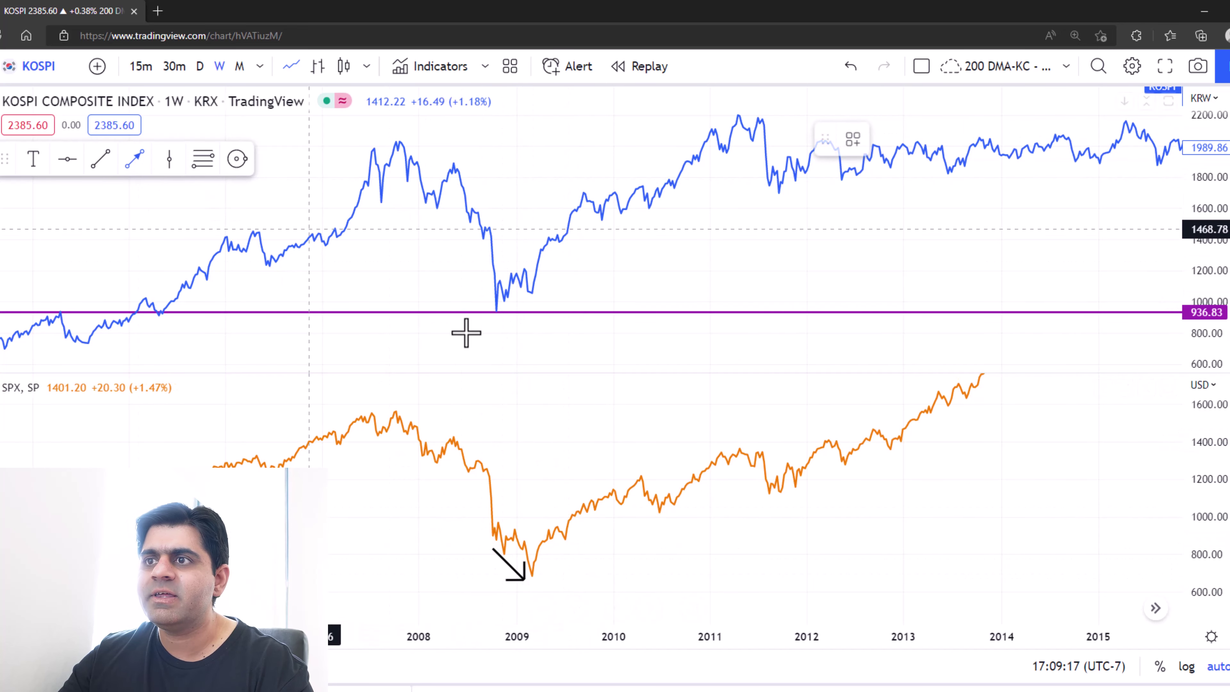
{"action": "left_click", "coordinate": [506, 306]}
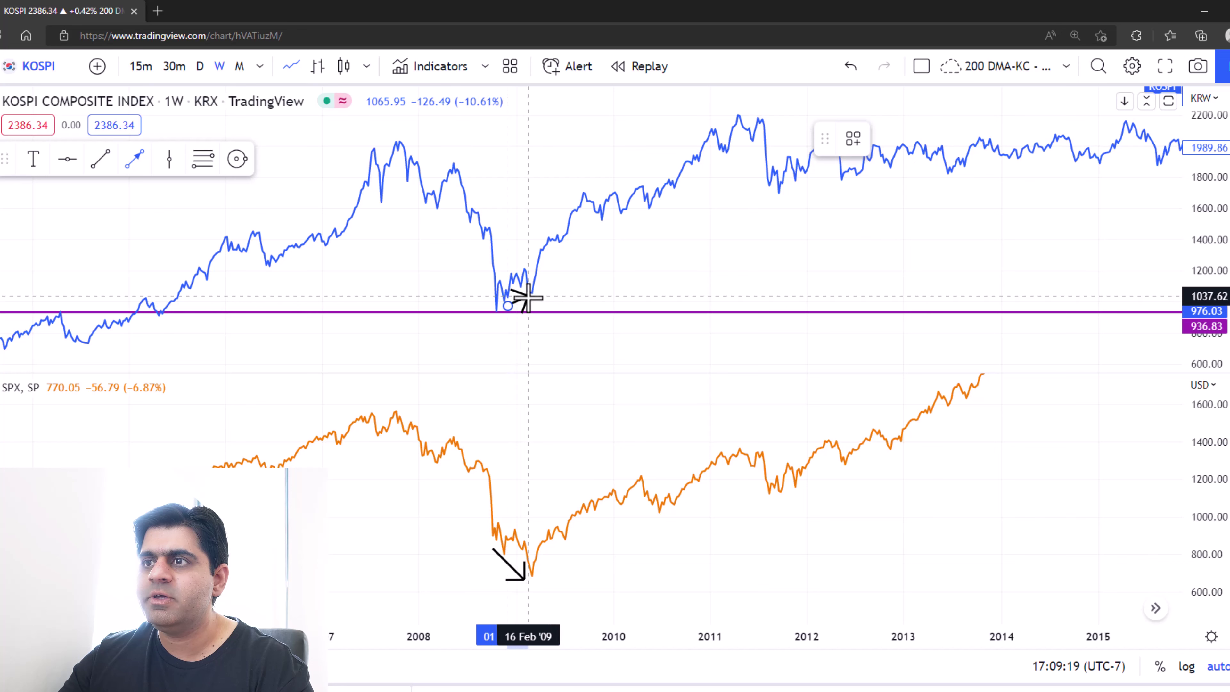
{"action": "left_click", "coordinate": [527, 298]}
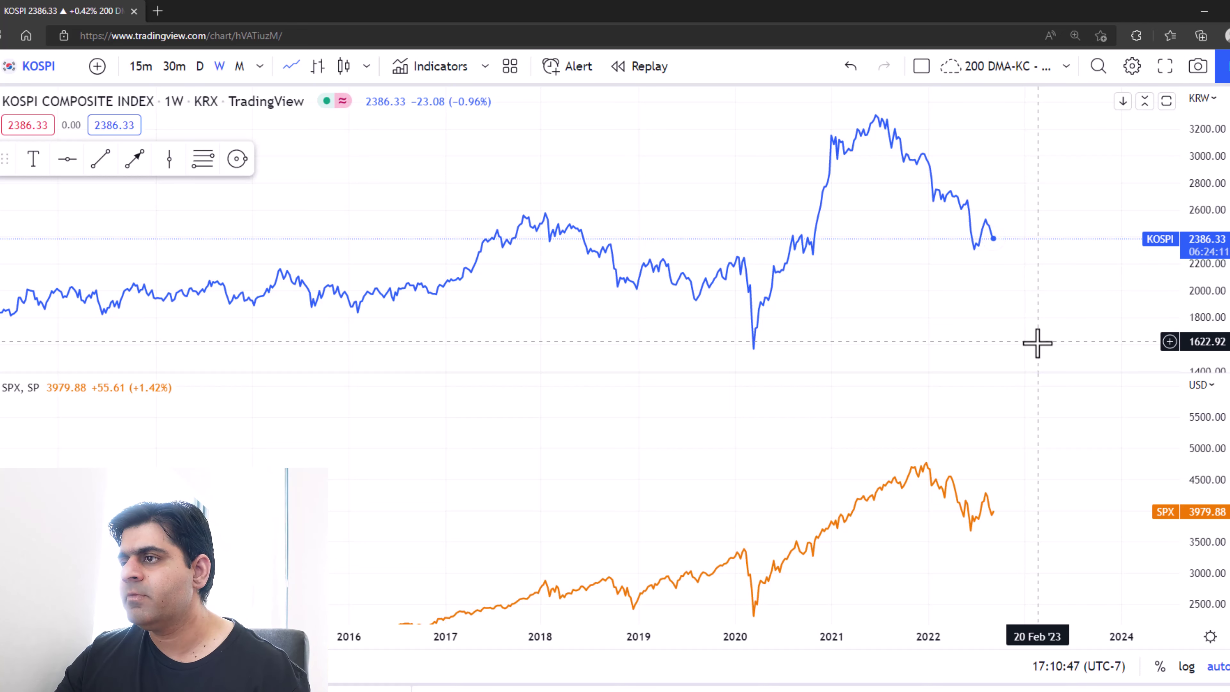
- Draw a horizontal line on the KOSPI chart along the mid-2022 low, at about 2303
{"action": "left_click", "coordinate": [67, 159]}
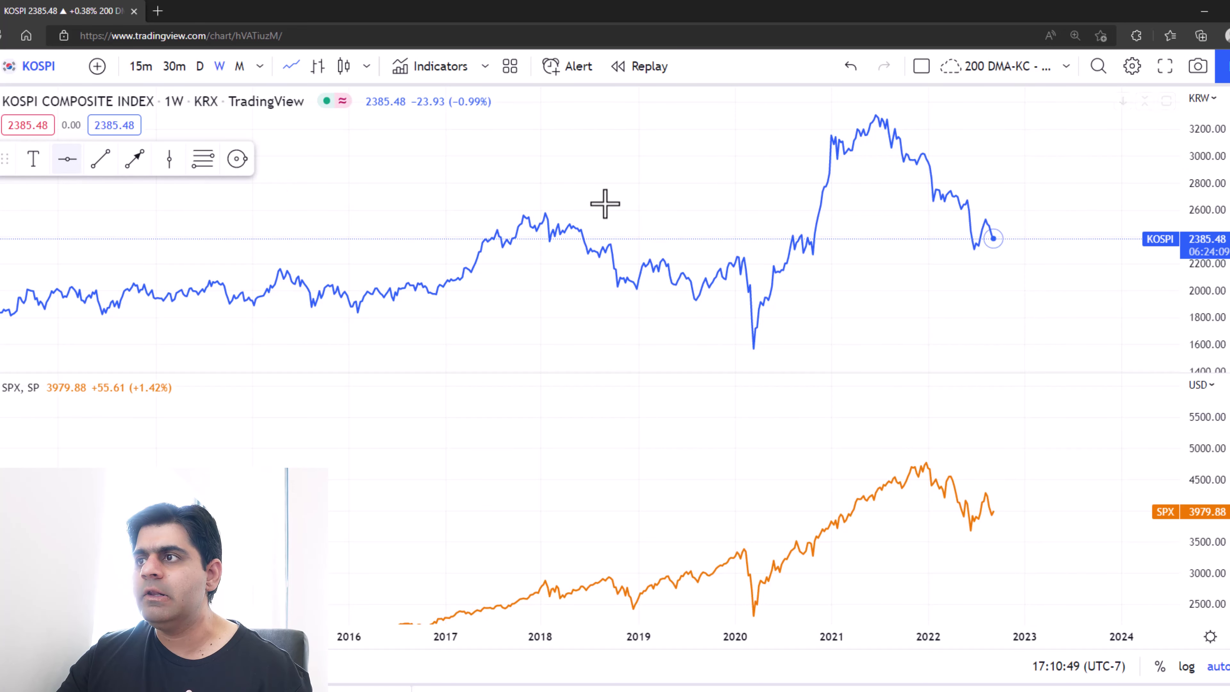
{"action": "left_click", "coordinate": [1013, 250]}
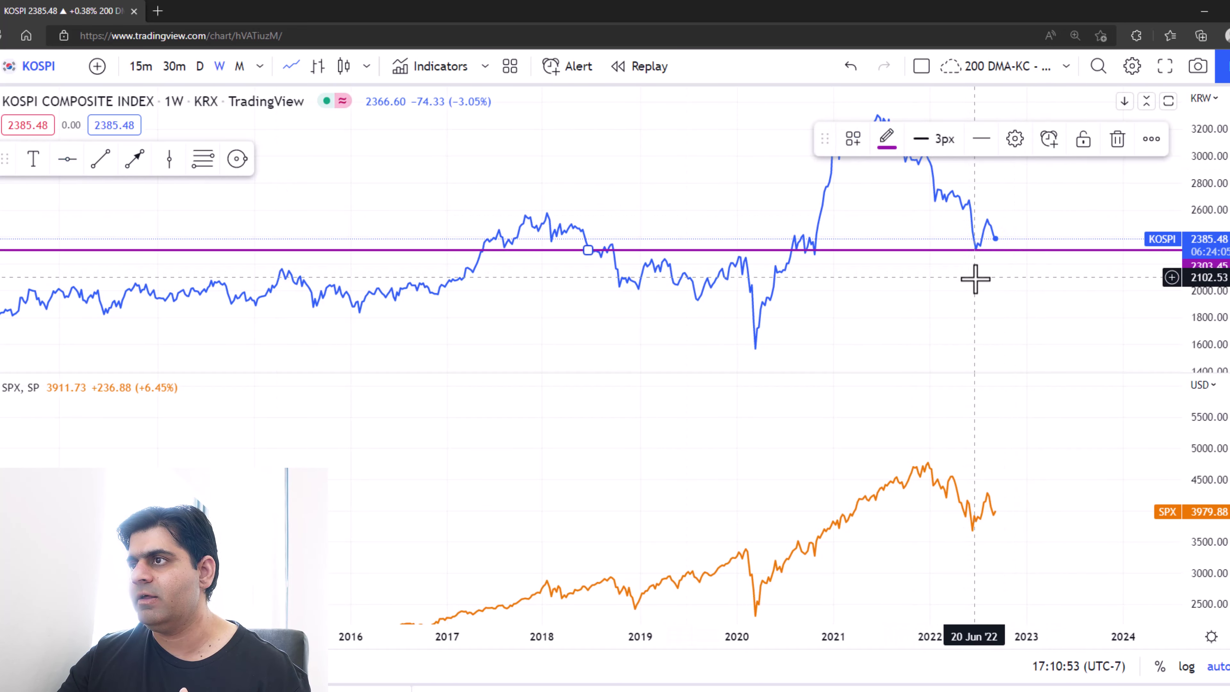
{"action": "left_click", "coordinate": [1000, 284]}
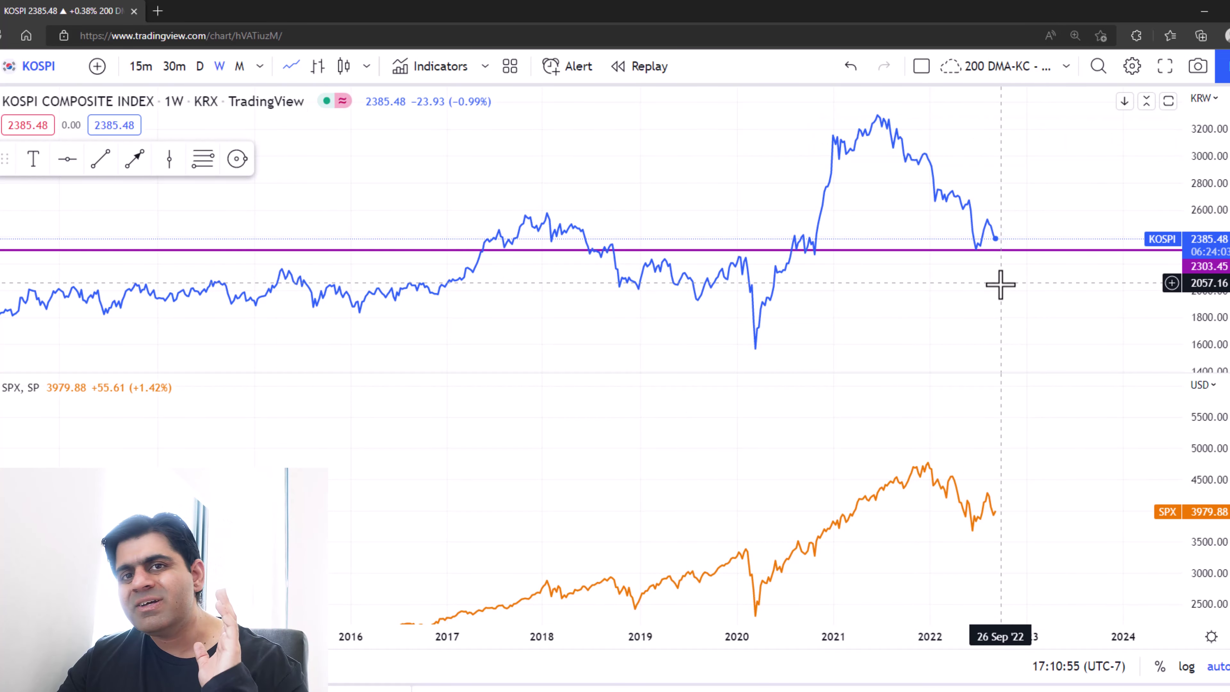